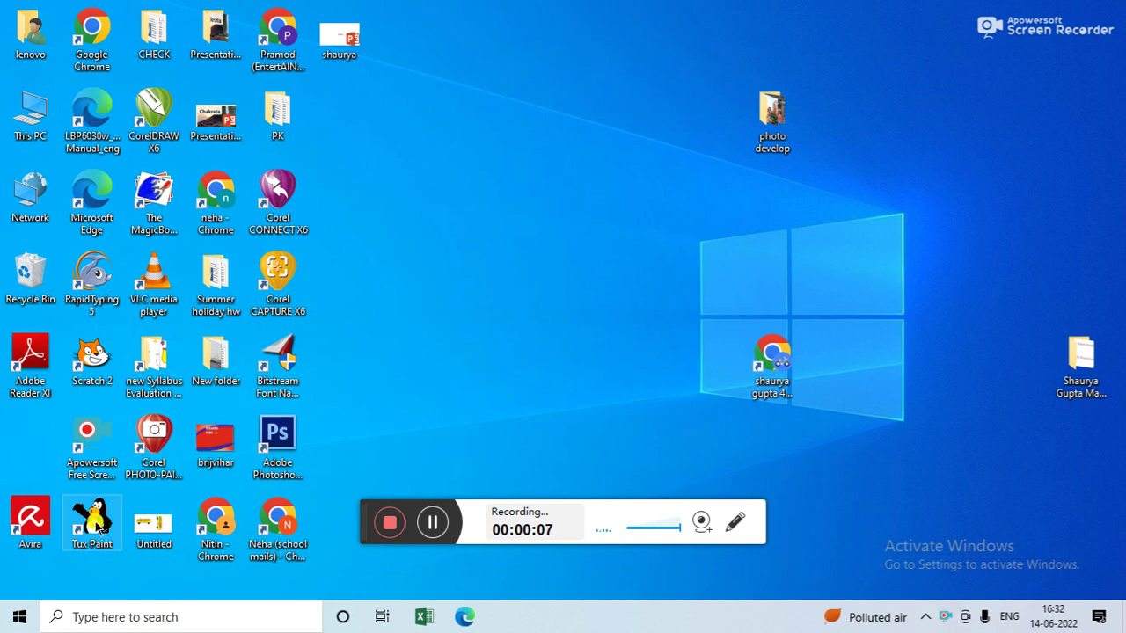
Launch Photoshop CS6 and open girl.jpg from the Downloads folder
double_click(297, 448)
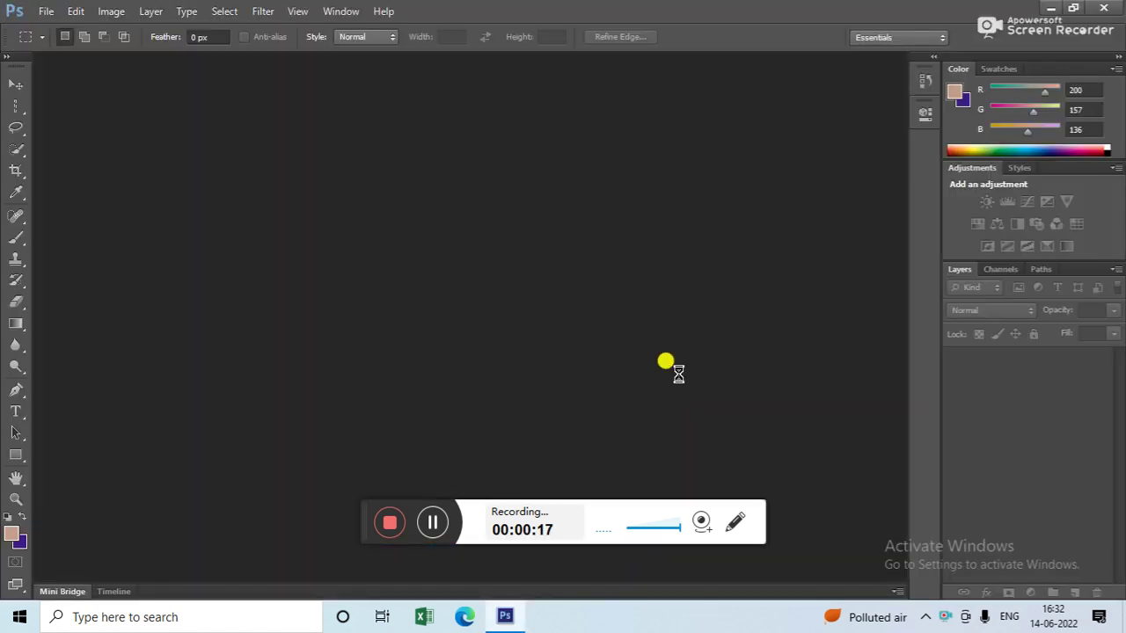
left_click(45, 12)
left_click(108, 45)
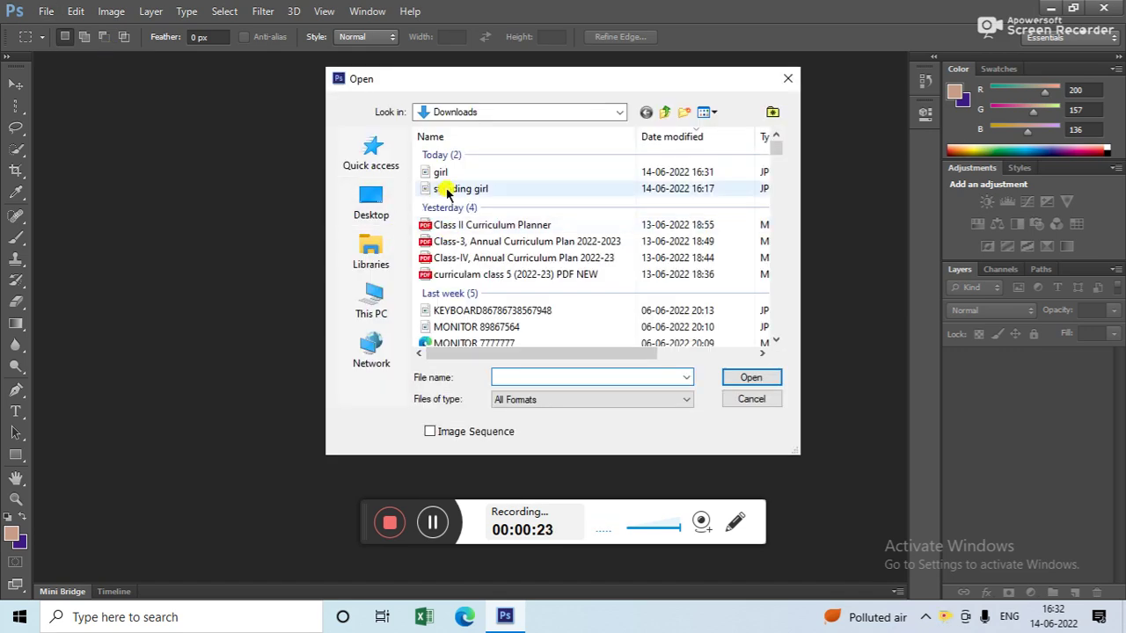
left_click(450, 174)
left_click(748, 377)
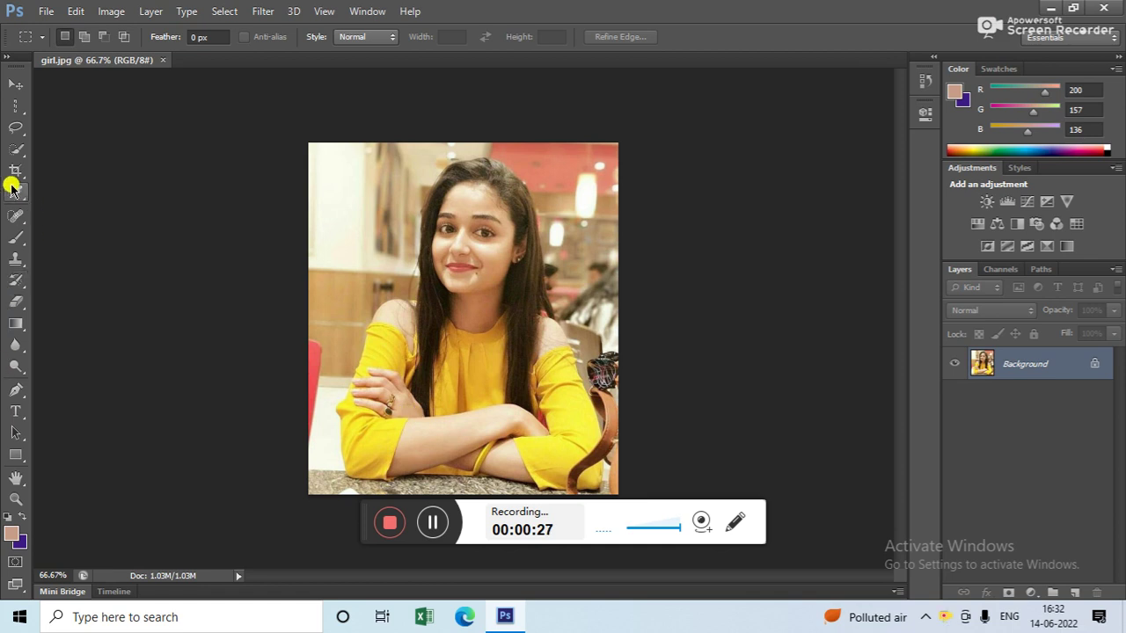
Brush the photo's lower-left area with the Quick Selection Tool, selecting nearly the whole image
left_click(18, 151)
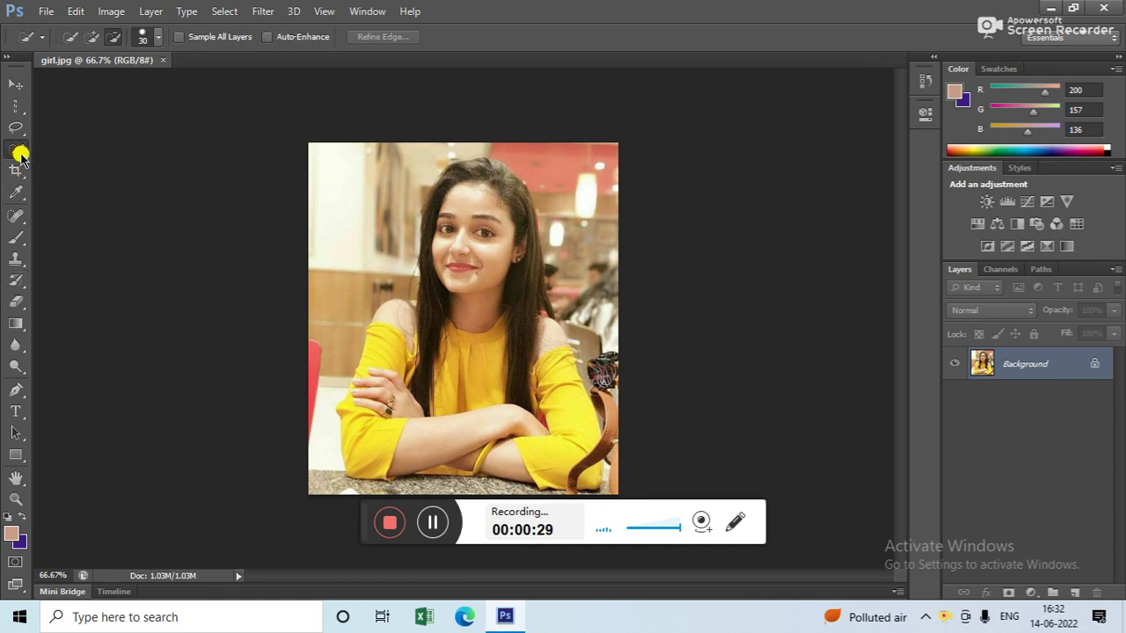
right_click(22, 157)
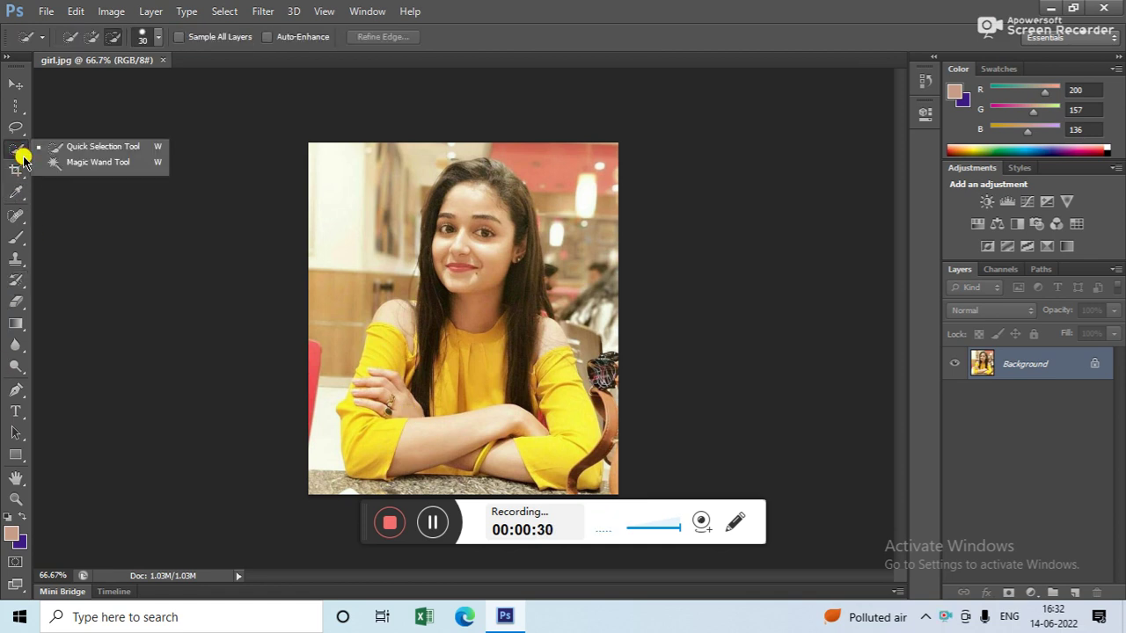
left_click(148, 146)
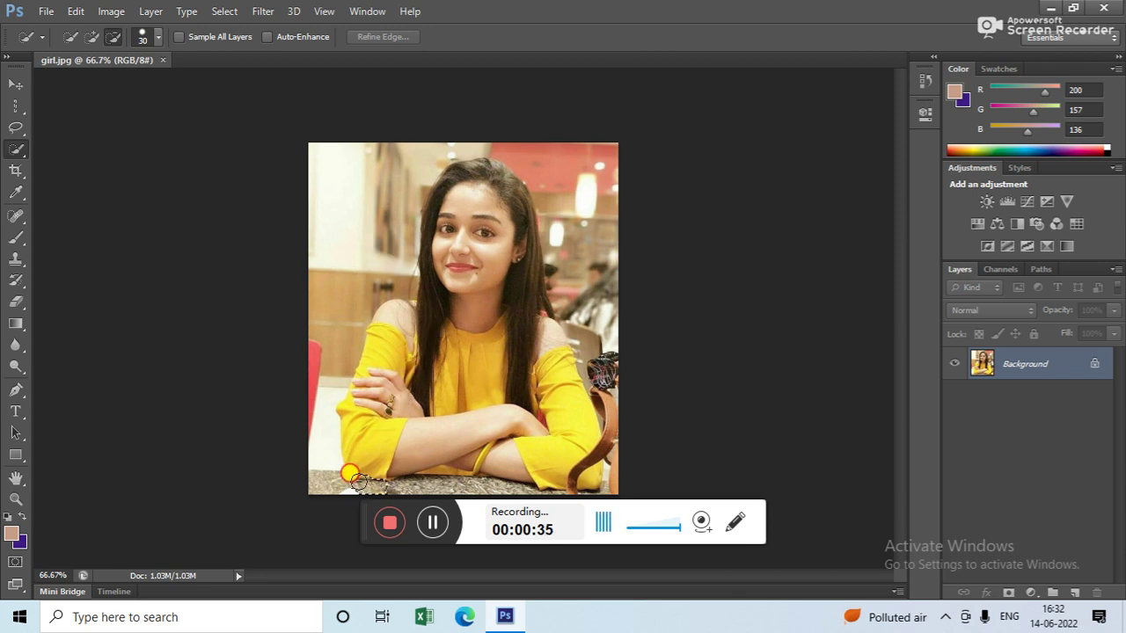
mouse_move(358, 480)
left_mouse_down()
mouse_move(335, 424)
mouse_move(391, 278)
mouse_move(446, 216)
mouse_move(477, 150)
mouse_move(503, 142)
mouse_move(538, 161)
mouse_move(583, 245)
mouse_move(577, 359)
mouse_move(588, 444)
mouse_move(568, 475)
mouse_move(405, 482)
left_mouse_up()
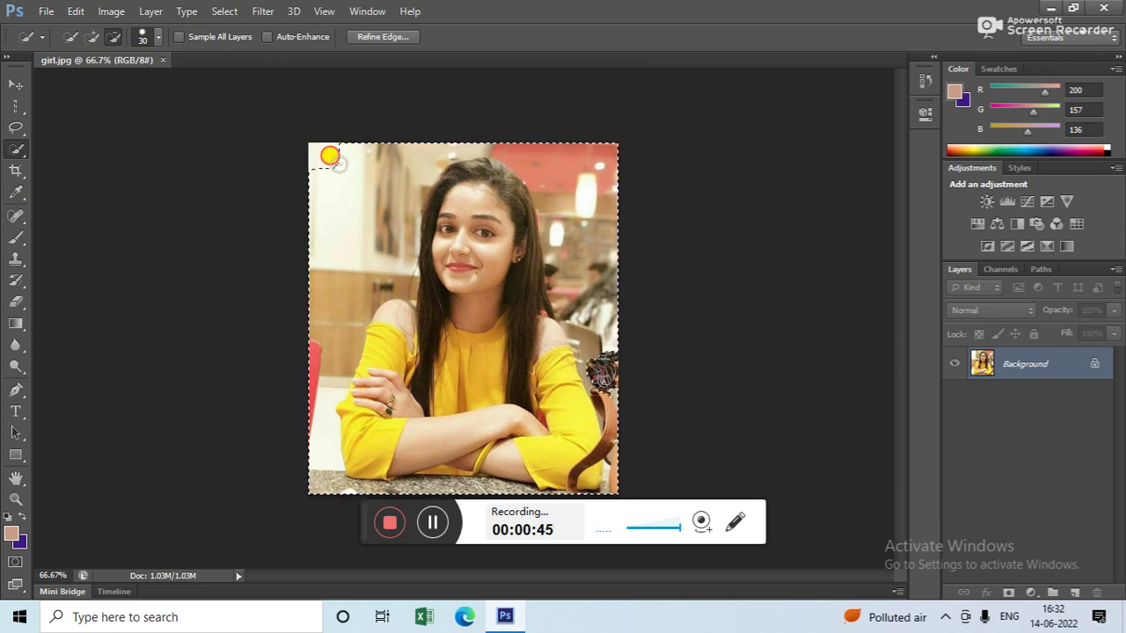
Subtract the left wall areas and the region along the left arm from the selection
left_click_drag(326, 153, 390, 185)
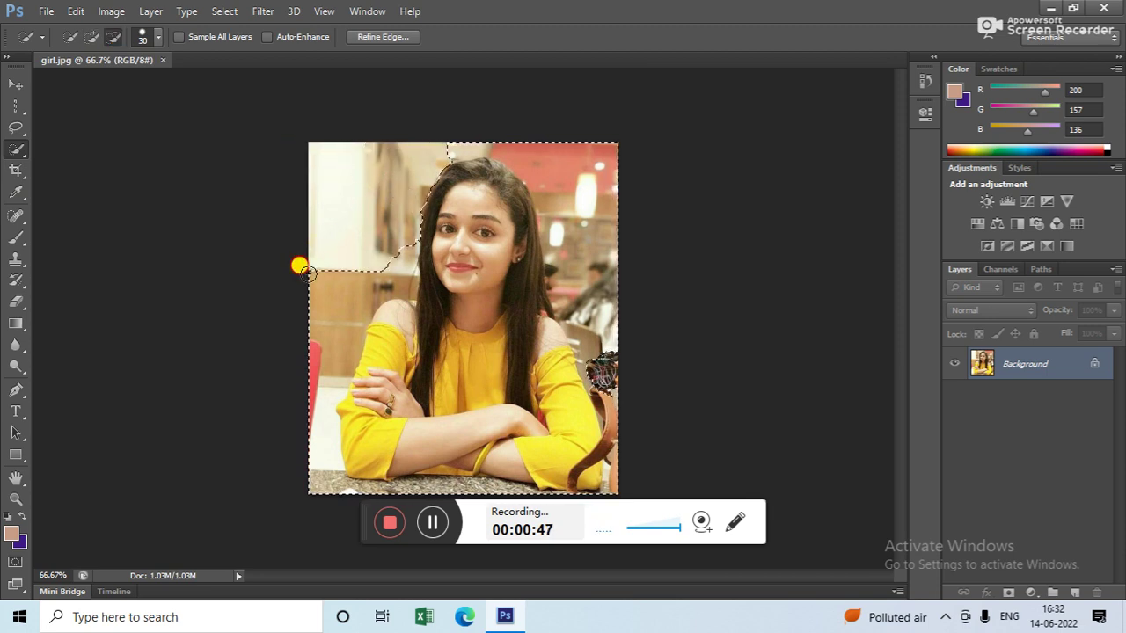
mouse_move(298, 261)
left_mouse_down()
mouse_move(407, 287)
mouse_move(373, 261)
mouse_move(410, 268)
left_mouse_up()
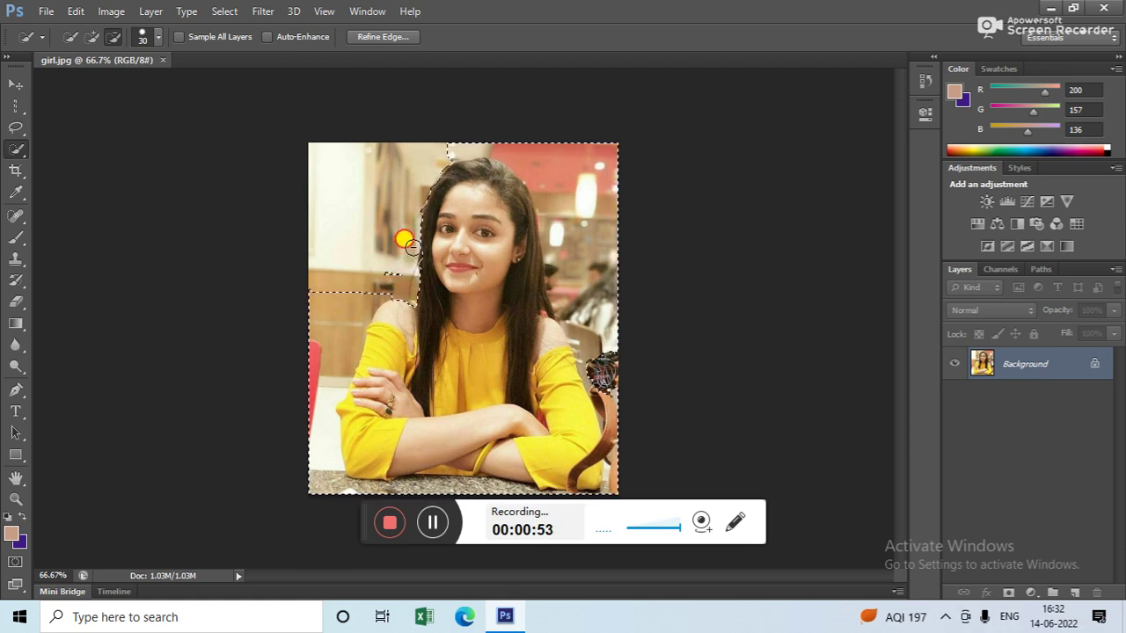
mouse_move(351, 287)
left_mouse_down()
mouse_move(300, 298)
mouse_move(308, 291)
mouse_move(337, 314)
mouse_move(349, 365)
mouse_move(354, 313)
left_mouse_up()
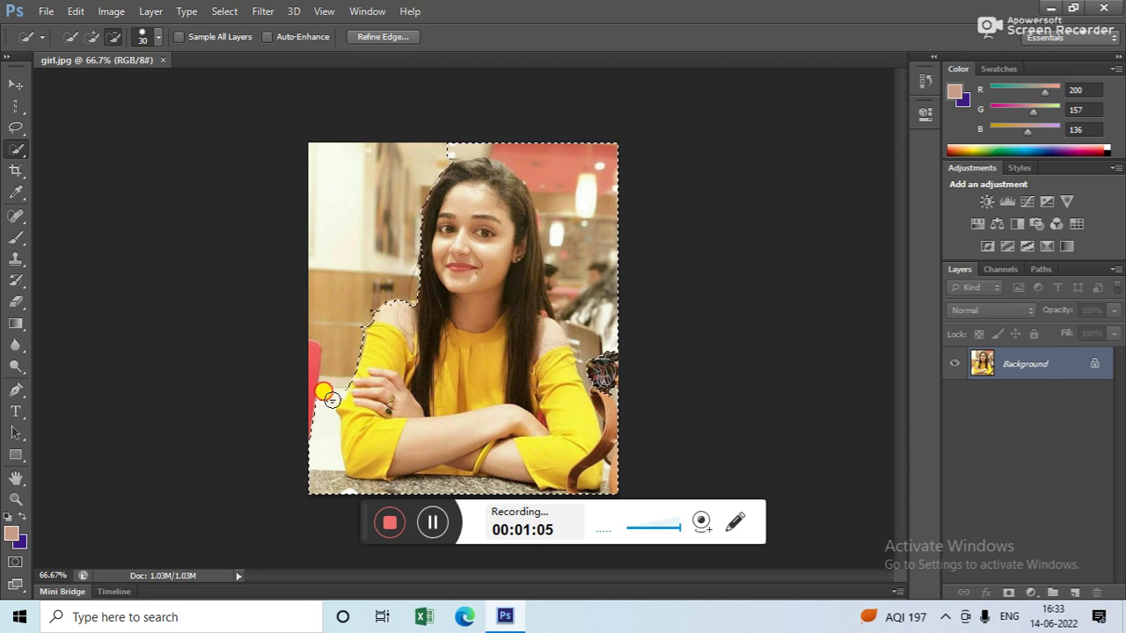
mouse_move(329, 418)
left_mouse_down()
mouse_move(346, 486)
mouse_move(470, 483)
left_mouse_up()
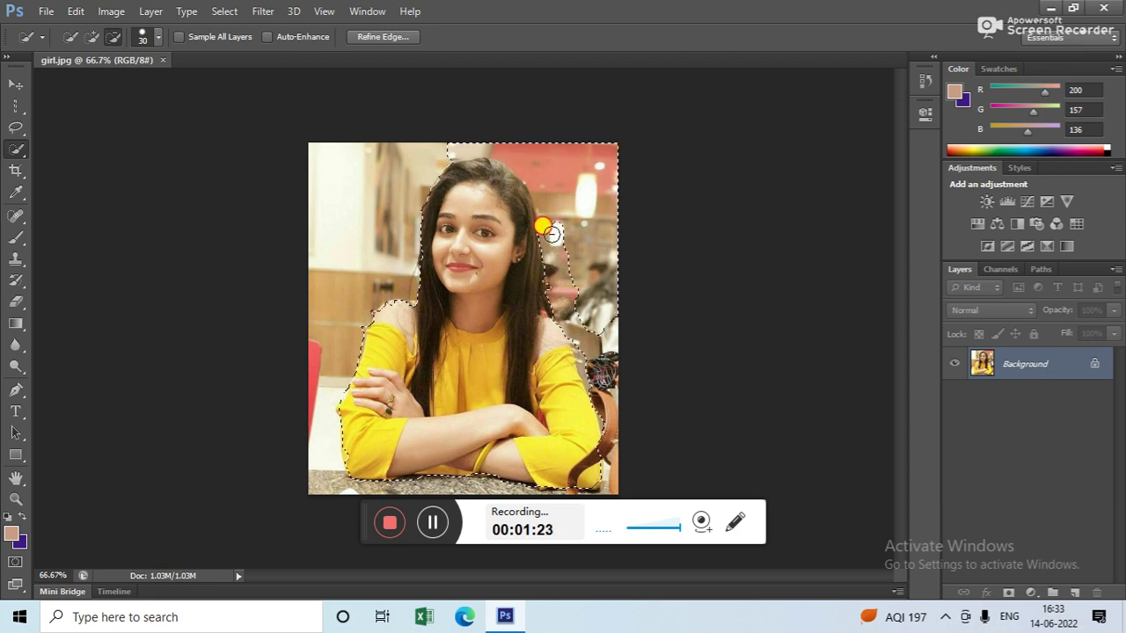
Subtract the background by the hair edge, right shoulder and the red top-right patch
left_click_drag(550, 233, 547, 218)
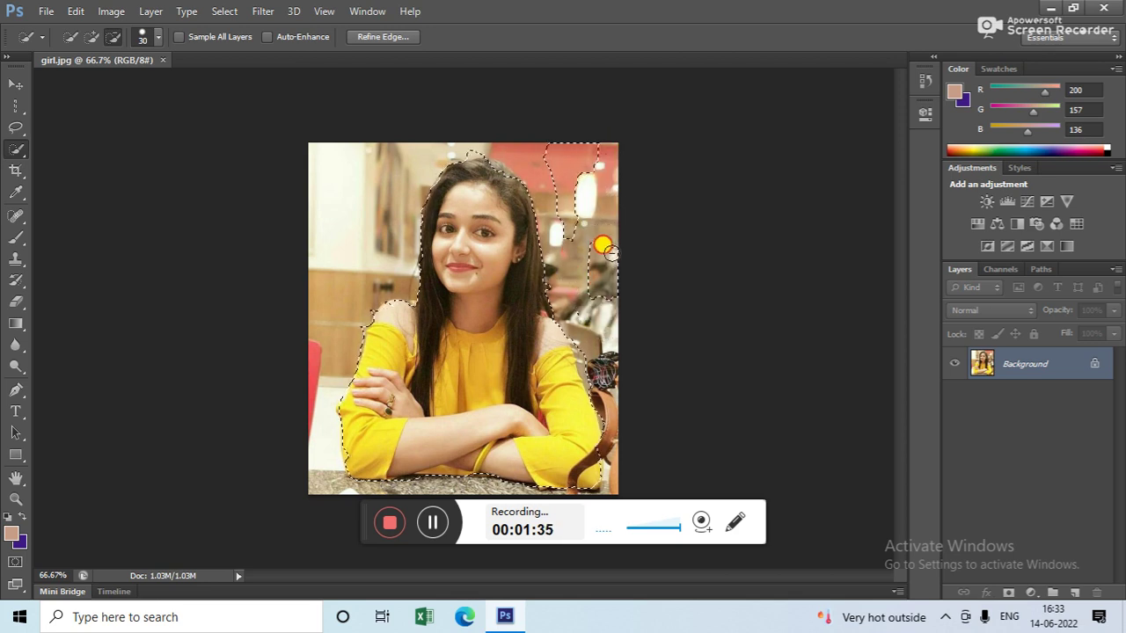
left_click_drag(604, 247, 587, 255)
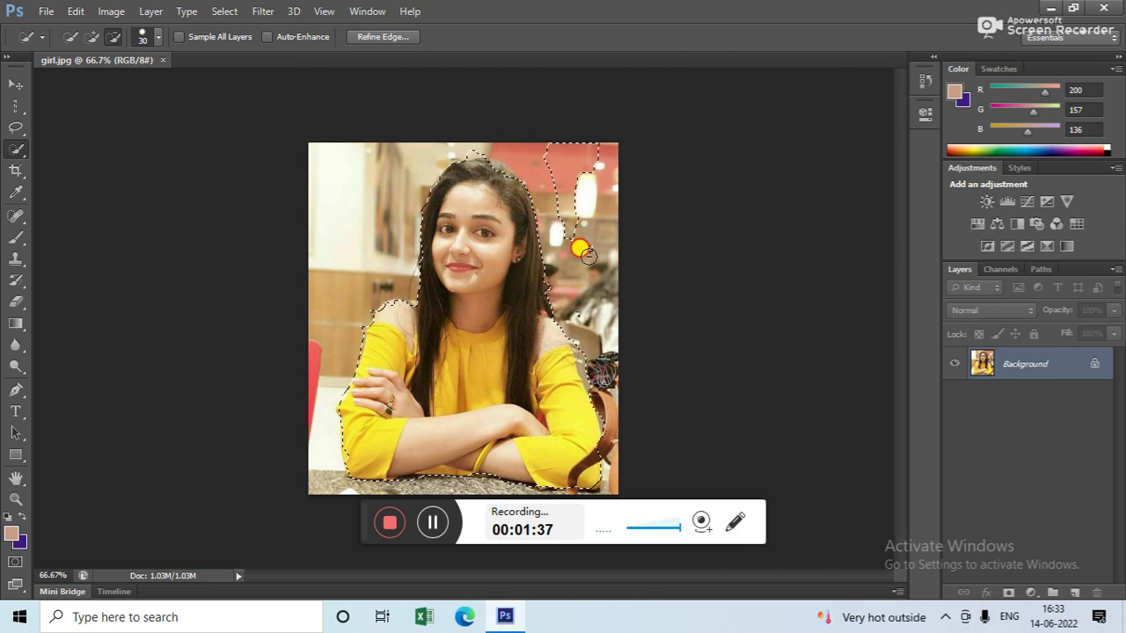
left_click_drag(557, 166, 547, 151)
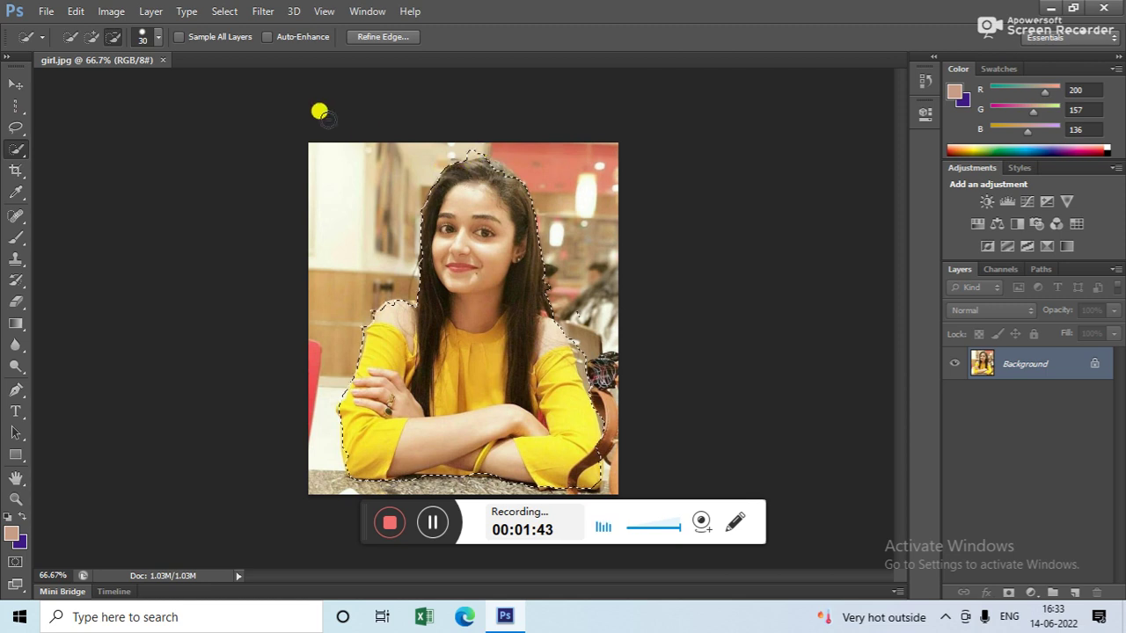
Add the sleeve area and tighten the selection edge near the chair, alternating add and subtract modes
left_click(95, 38)
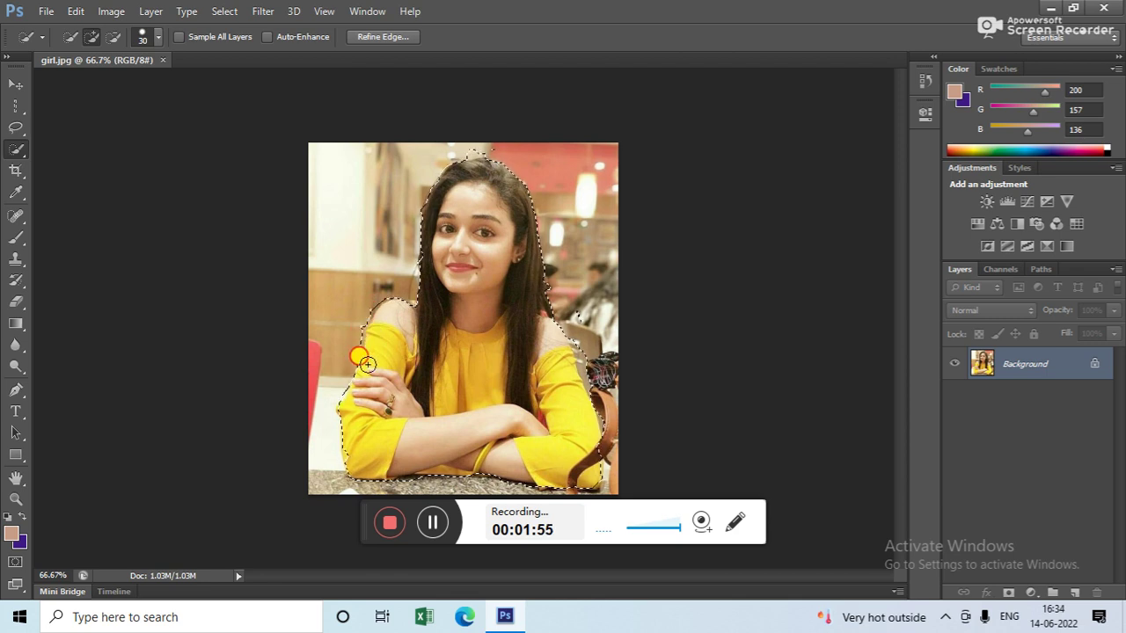
left_click_drag(486, 466, 554, 408)
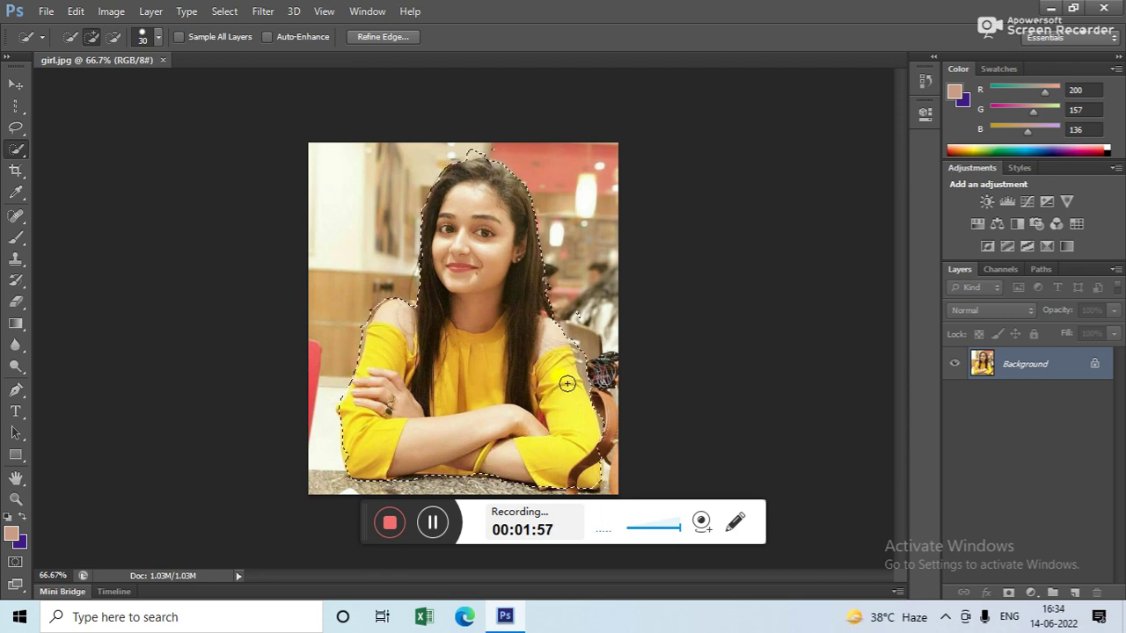
left_click(110, 38)
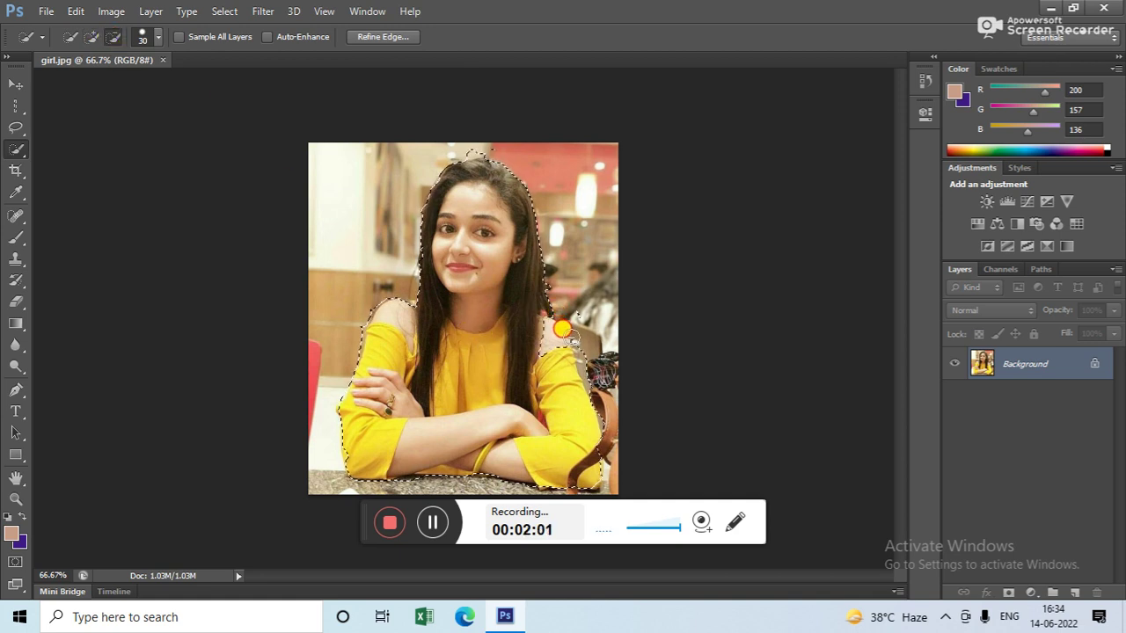
left_click(93, 37)
left_click(582, 391)
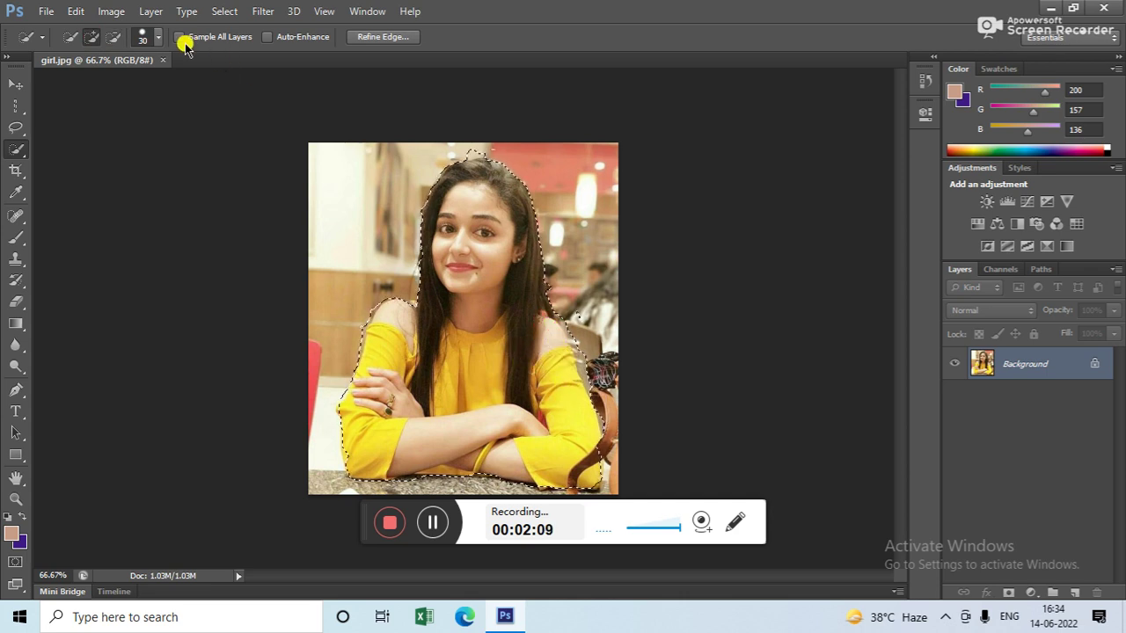
left_click(112, 37)
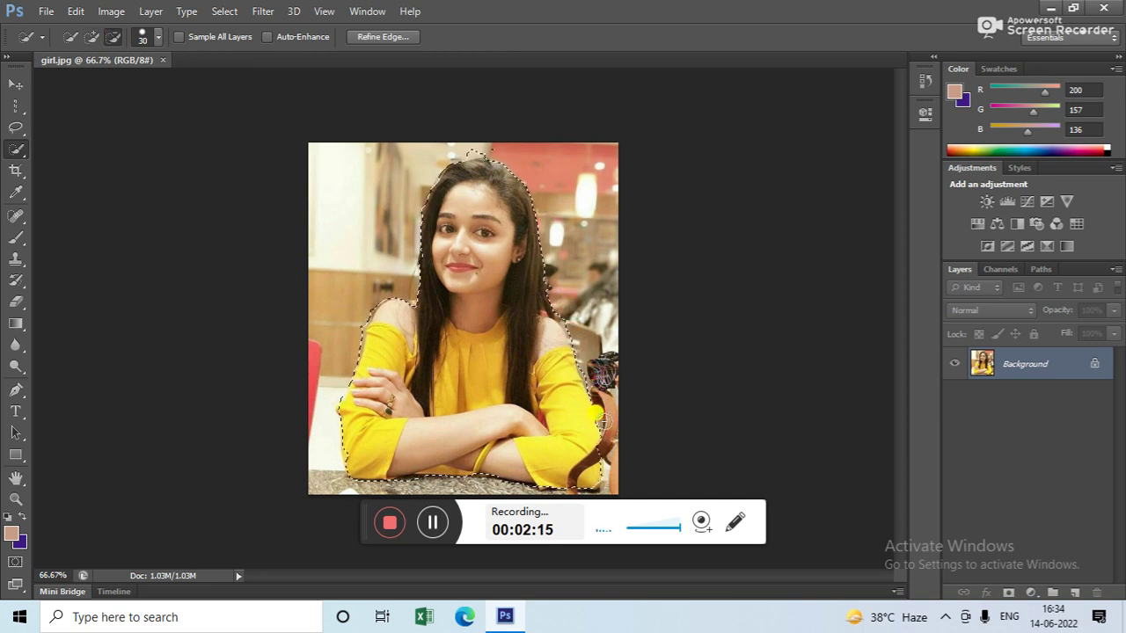
Create a new document, Untitled-1, using the Default Photoshop Size preset
left_click(49, 12)
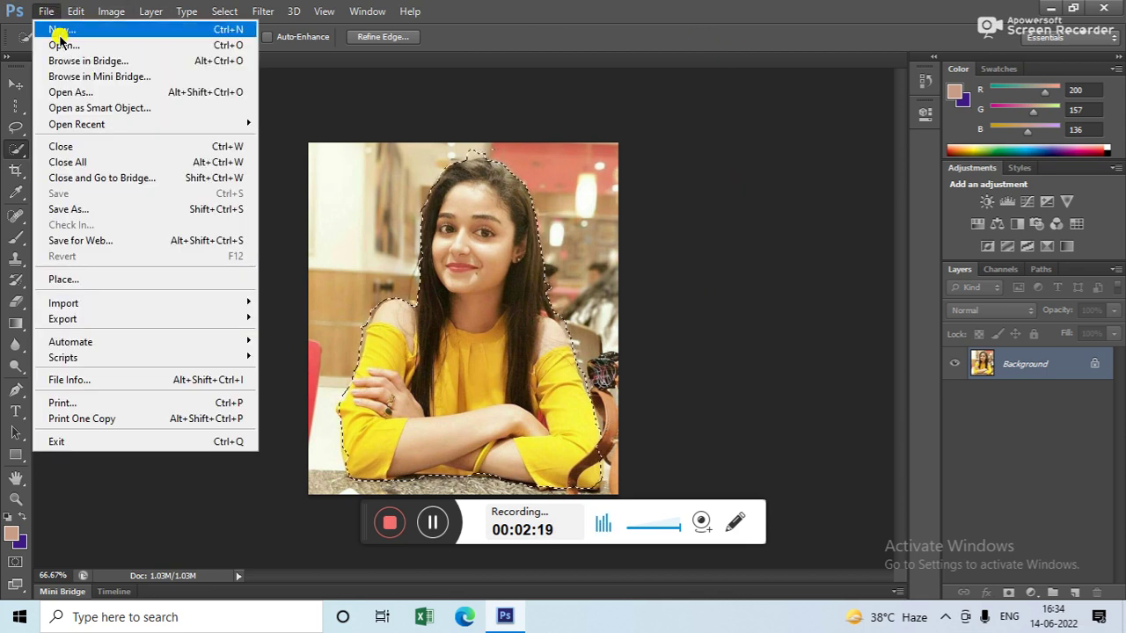
left_click(68, 32)
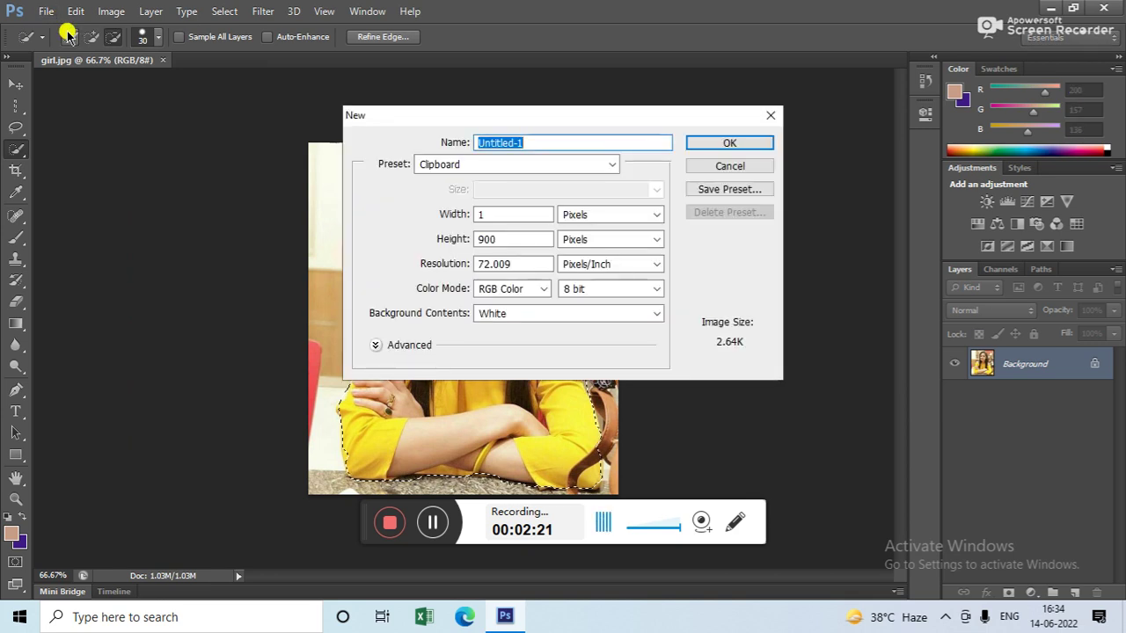
left_click(608, 164)
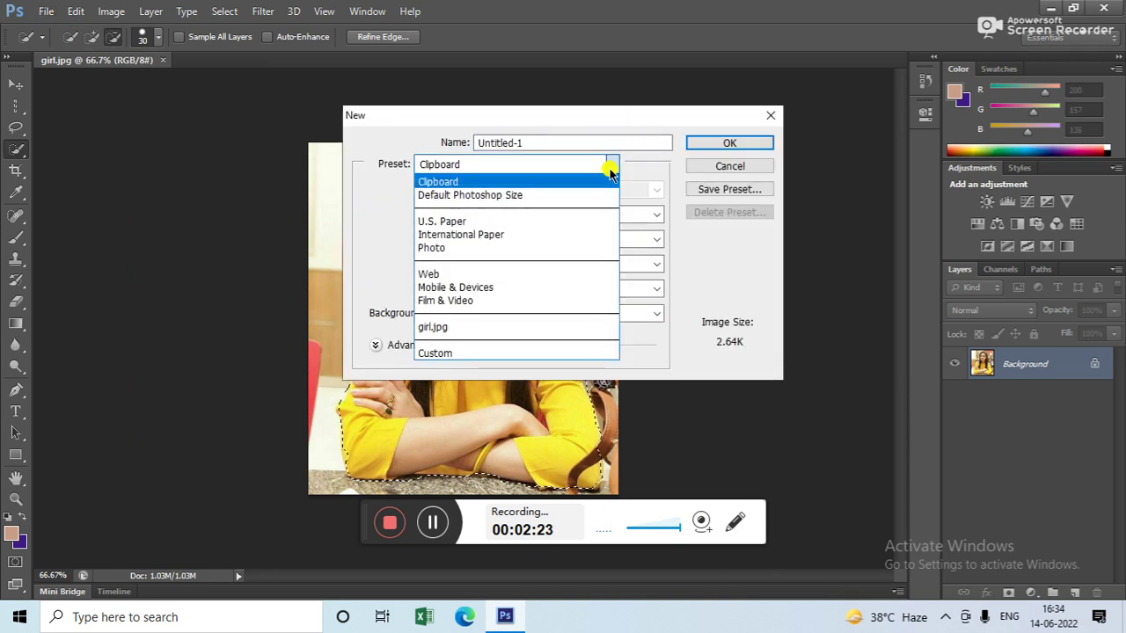
left_click(586, 195)
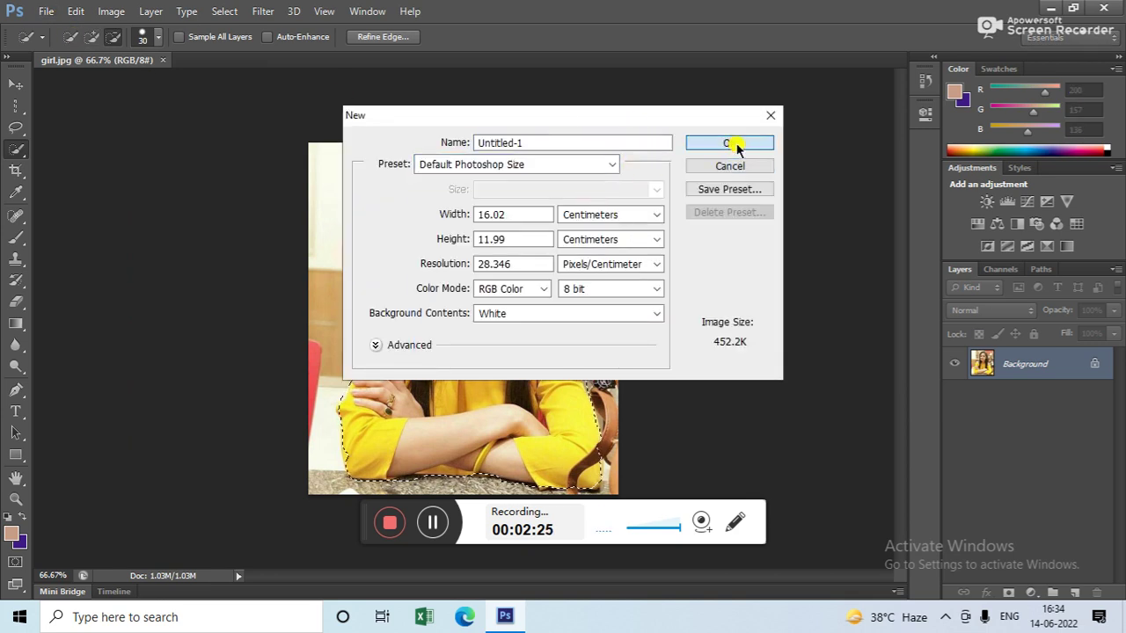
left_click(730, 143)
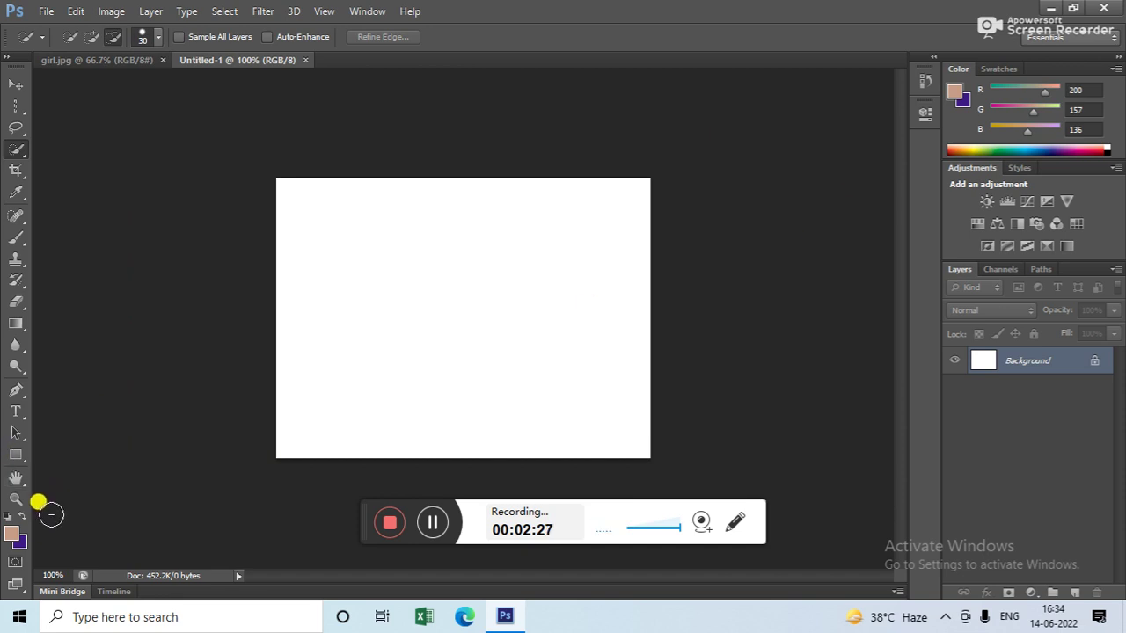
Set the background colour to purple 3d1a85 and fill the canvas with it
left_click(19, 540)
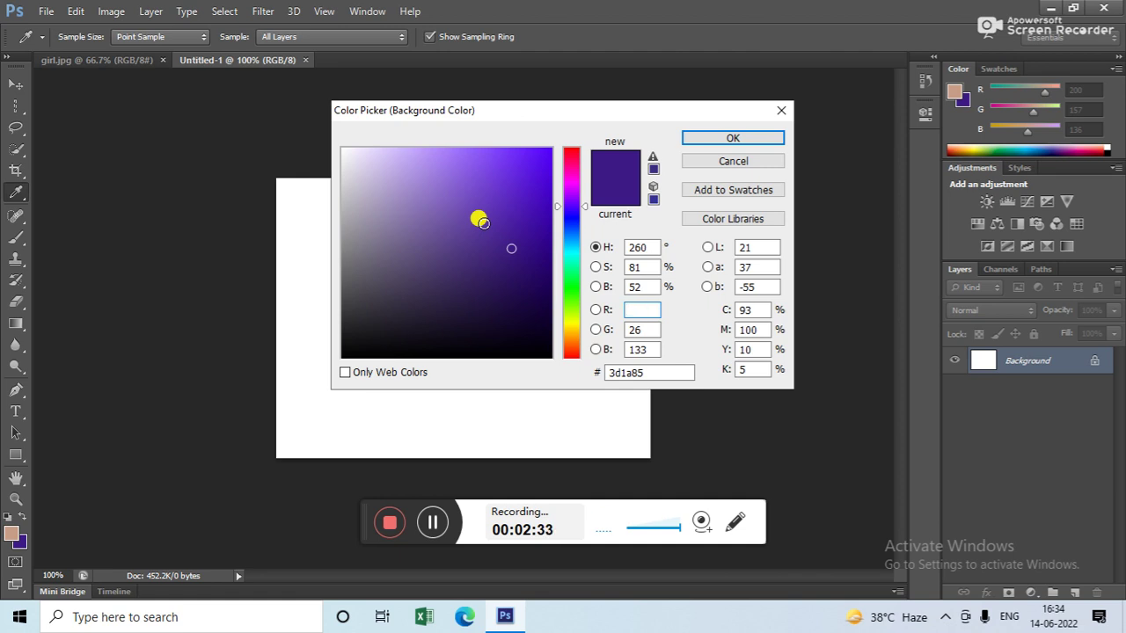
left_click(771, 139)
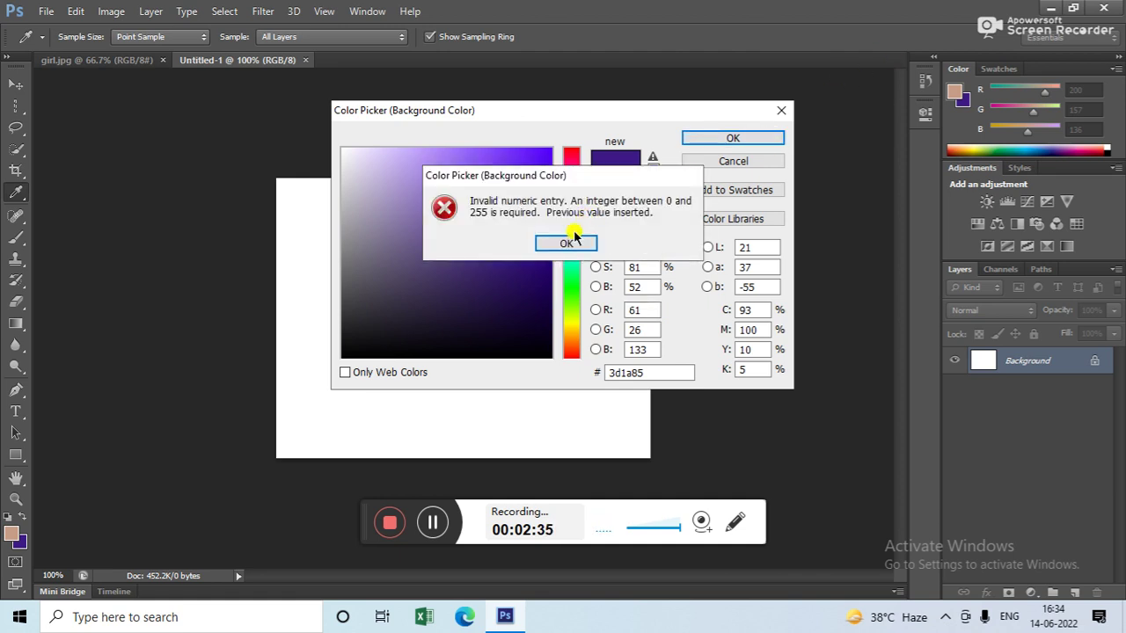
left_click(567, 243)
left_click(726, 138)
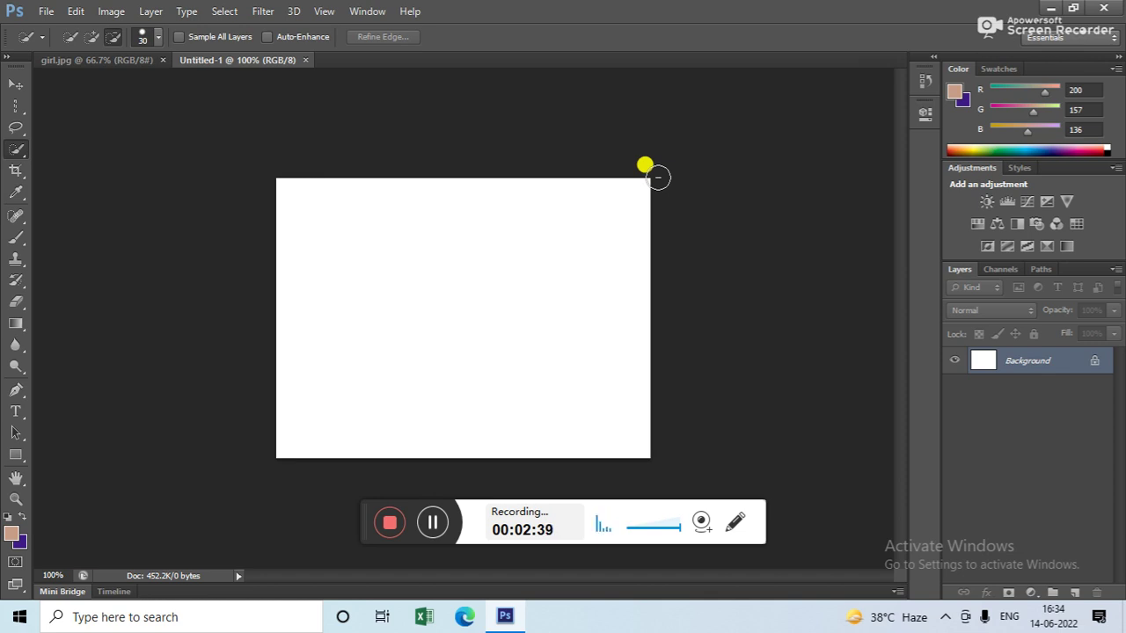
key("ctrl+BackSpace")
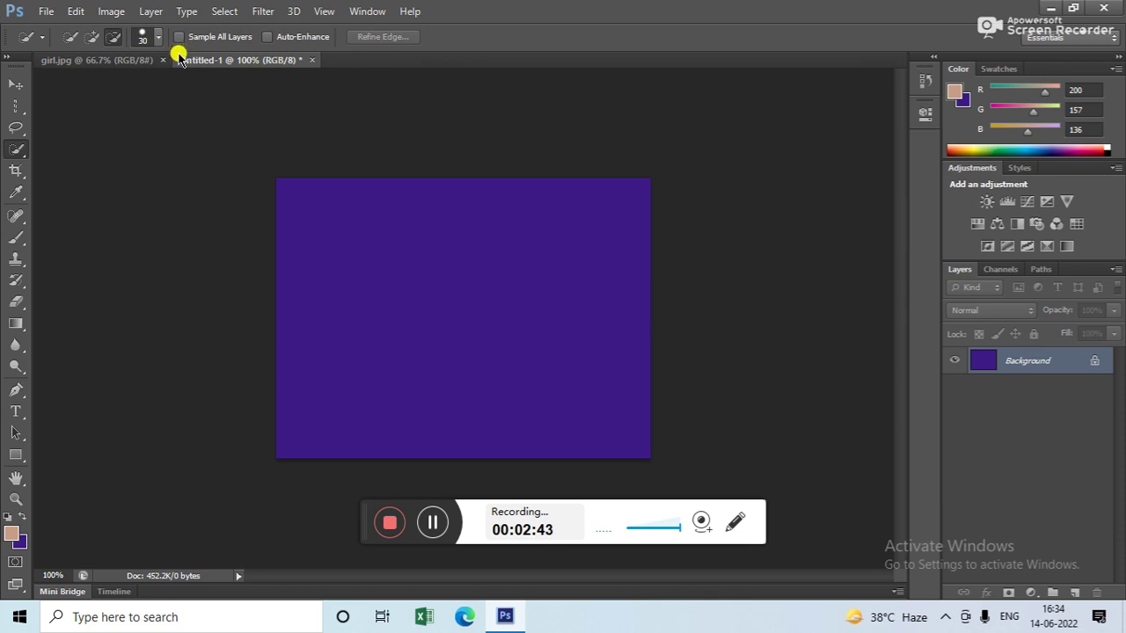
Float girl.jpg in its own resized window beside the purple canvas, with the Move tool active
left_click(143, 60)
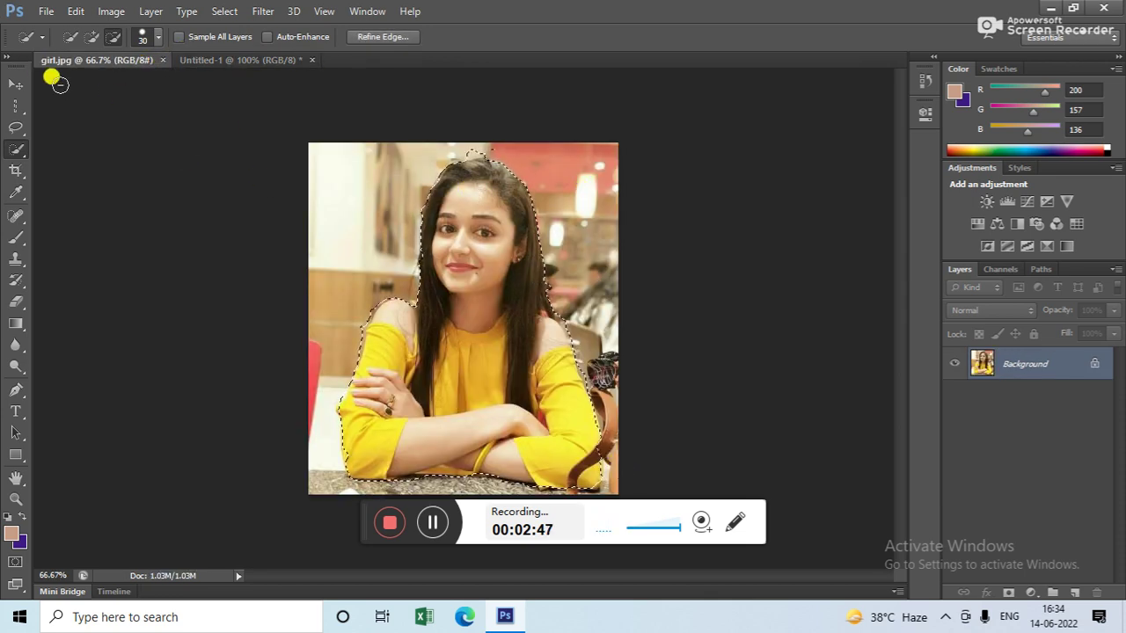
left_click(15, 84)
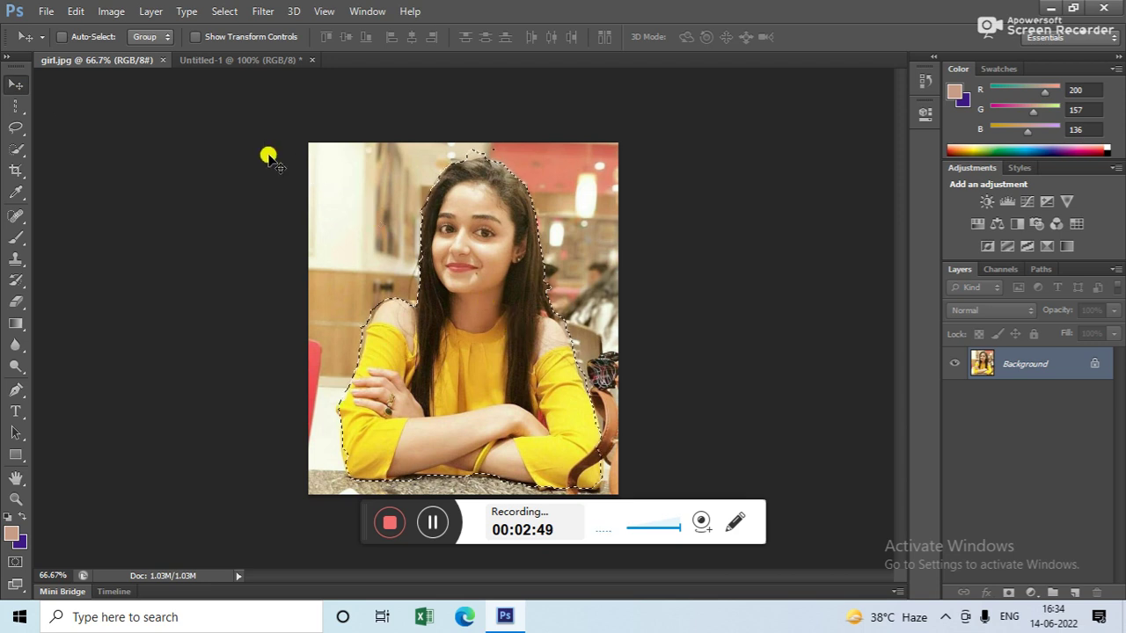
left_click_drag(131, 58, 119, 132)
mouse_move(380, 479)
left_mouse_down()
mouse_move(337, 414)
mouse_move(243, 369)
mouse_move(336, 409)
mouse_move(369, 464)
left_mouse_up()
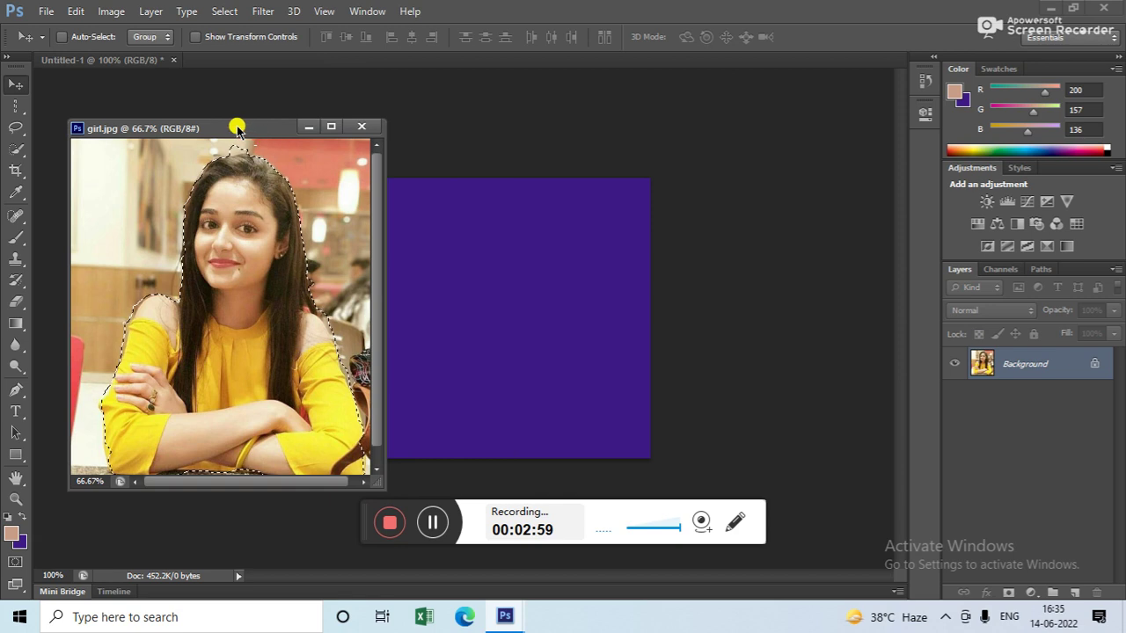
left_click_drag(234, 127, 229, 140)
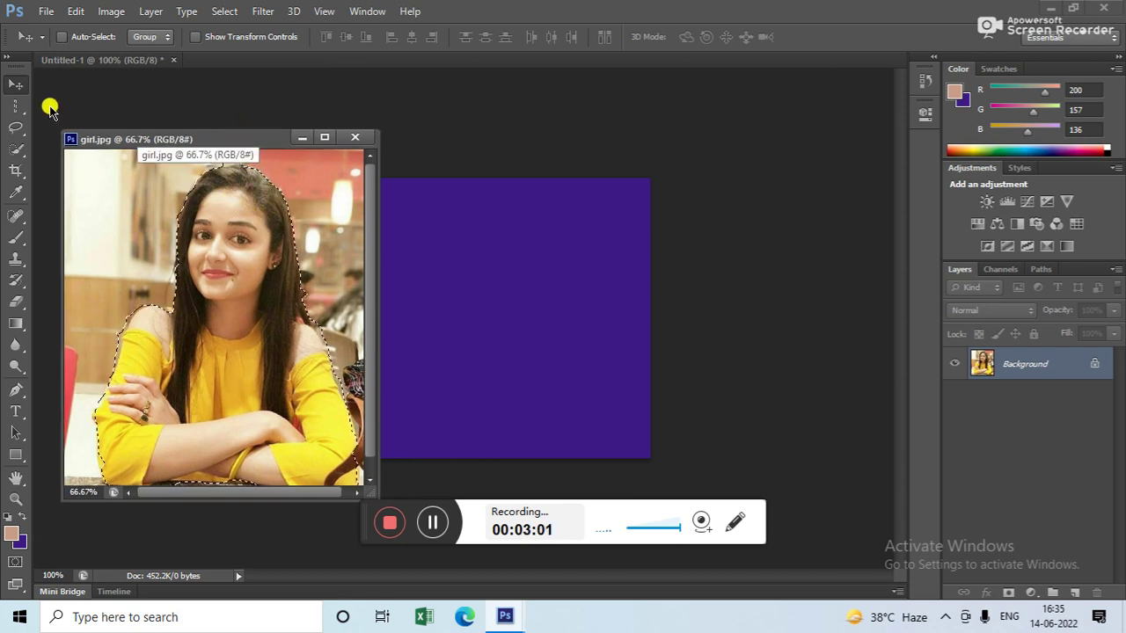
left_click(18, 85)
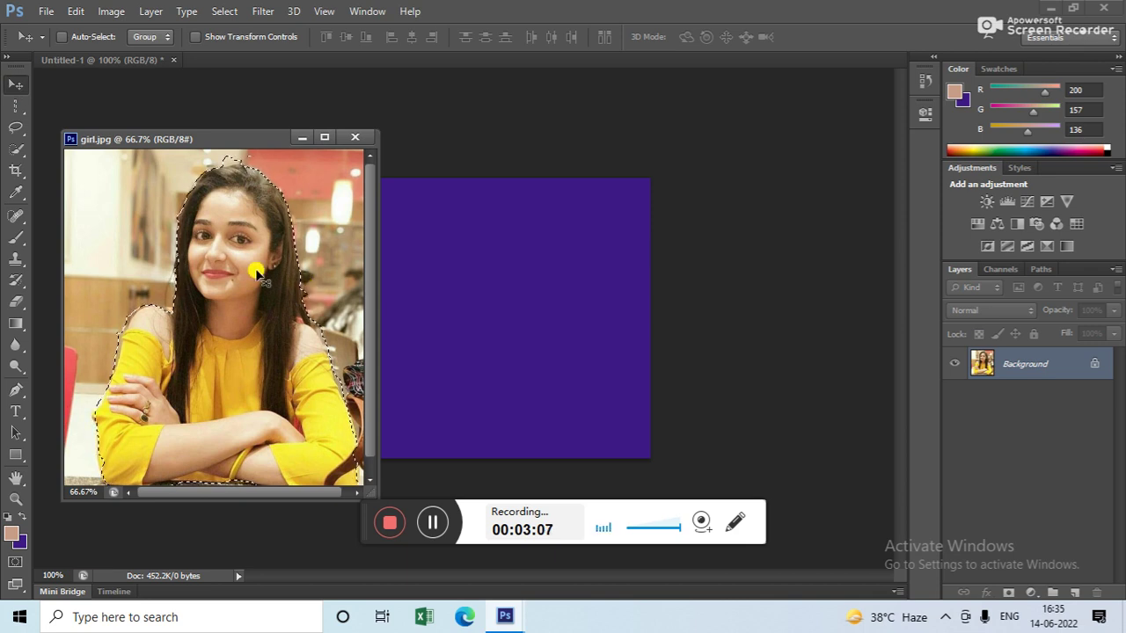
key("ctrl+t")
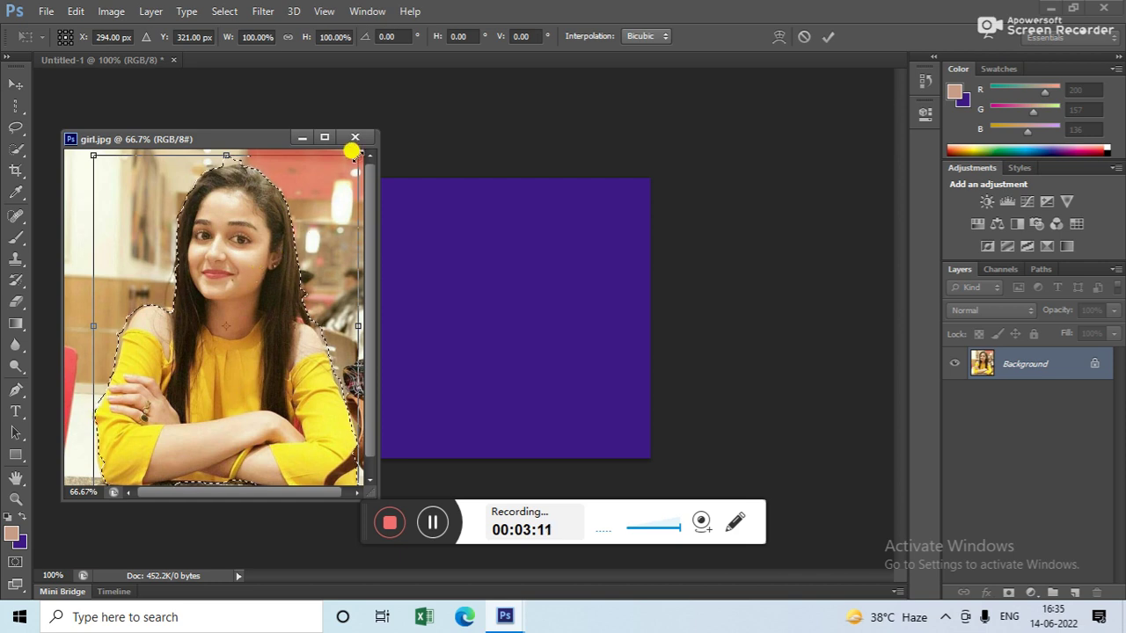
Scale the selected girl to about 75% width and 44% height, move her up, and apply
left_click_drag(352, 153, 284, 337)
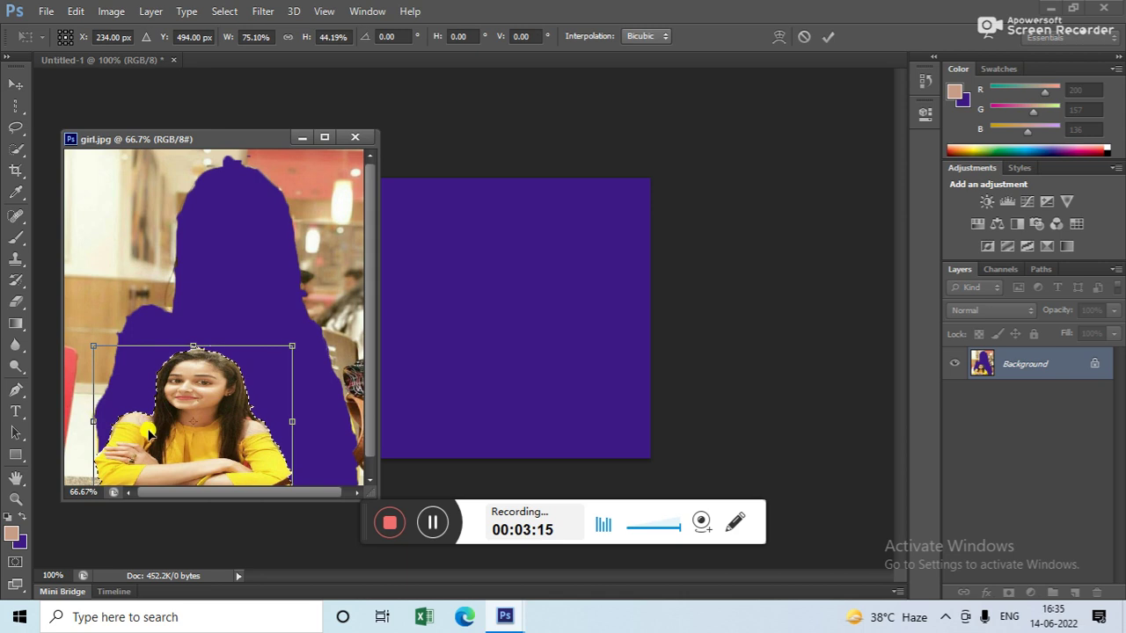
left_click_drag(198, 427, 251, 322)
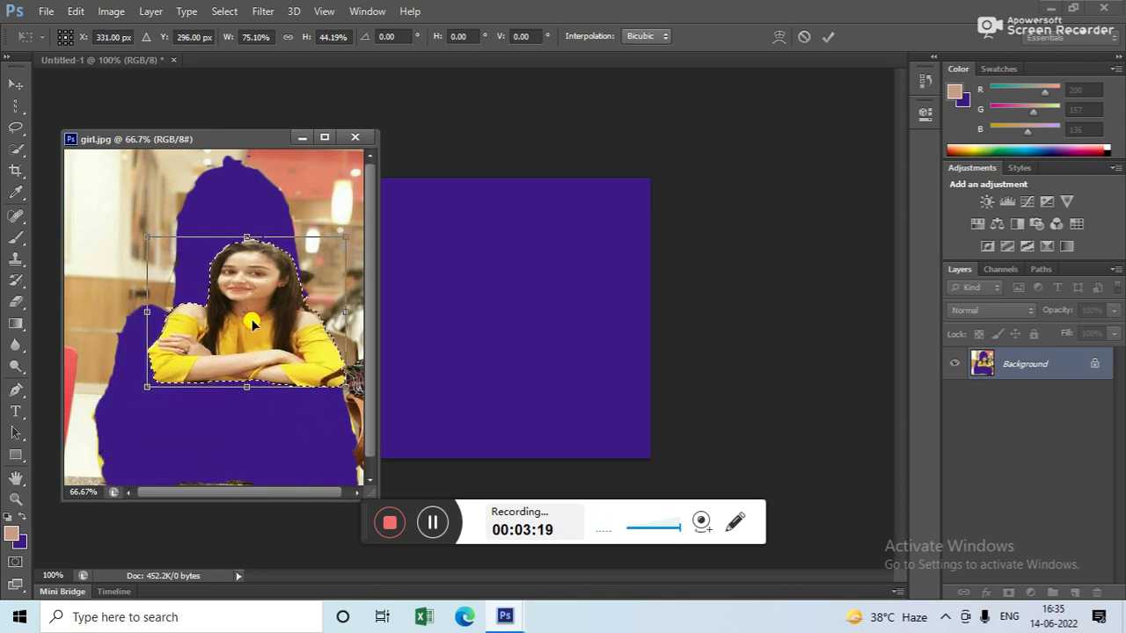
left_click(16, 83)
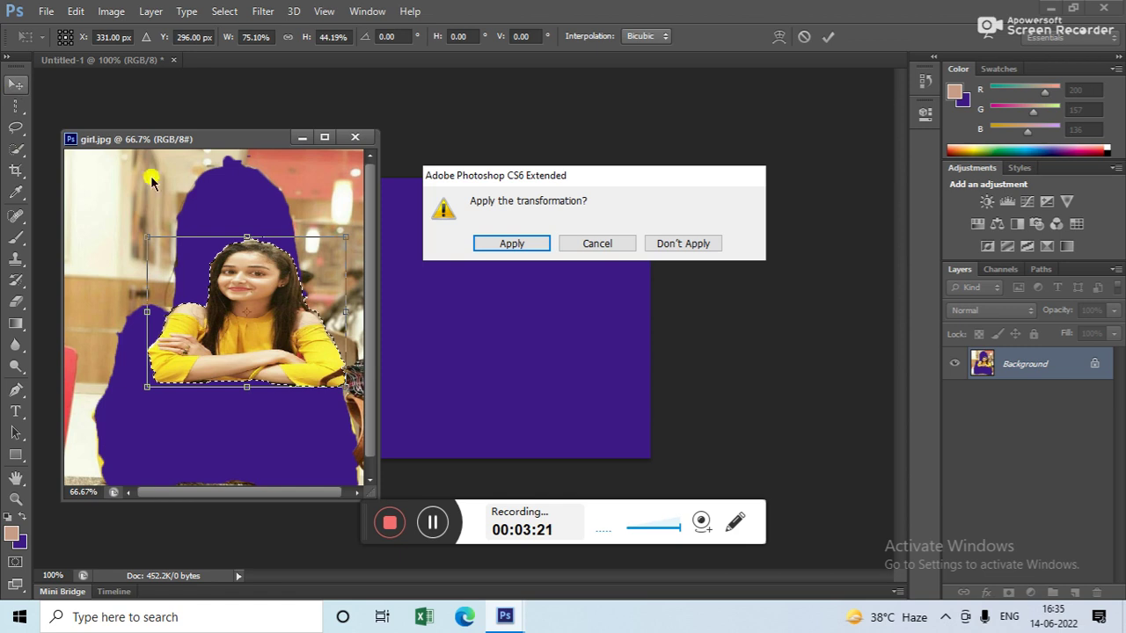
left_click(510, 244)
Drag the girl onto Untitled-1 as Layer 1, minimize girl.jpg, and move her lower
left_click_drag(280, 319, 422, 322)
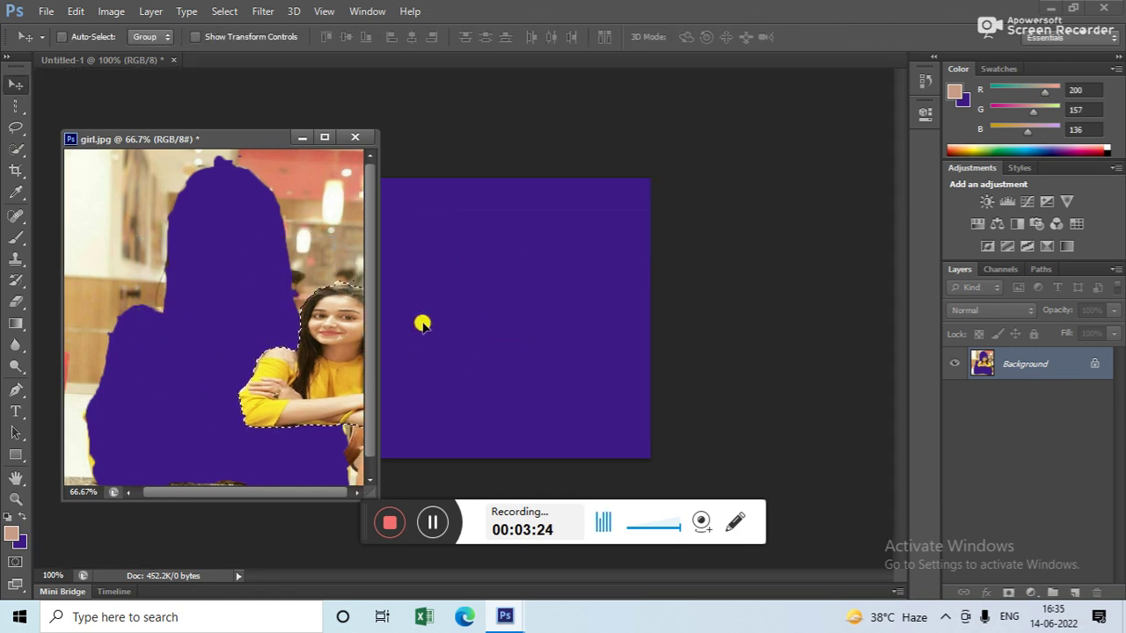
left_click(302, 136)
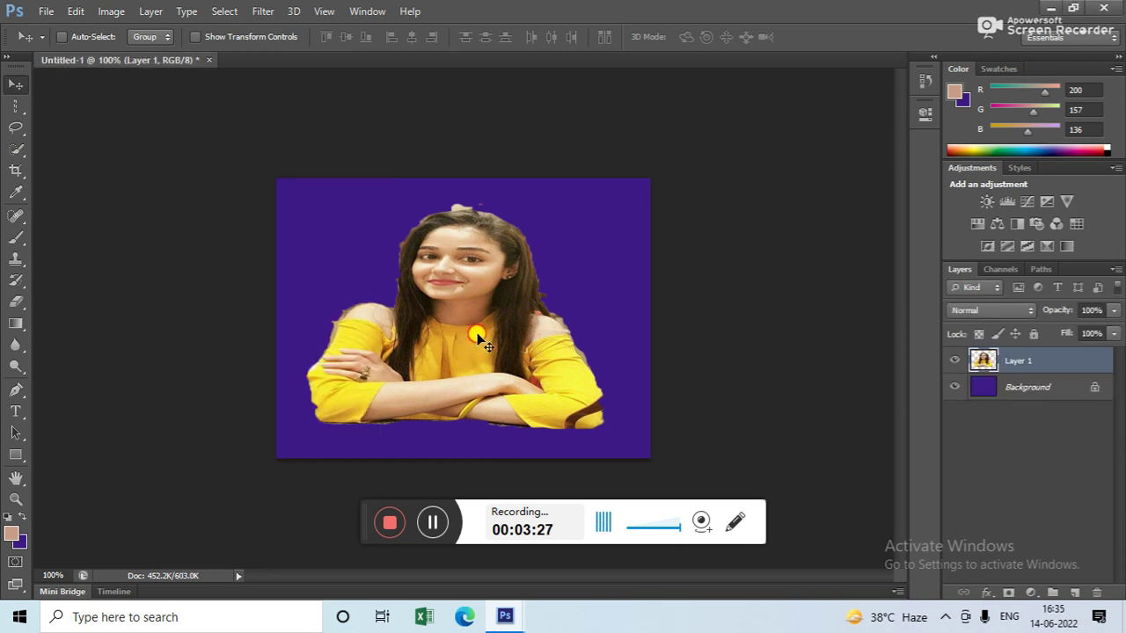
left_click_drag(477, 336, 455, 368)
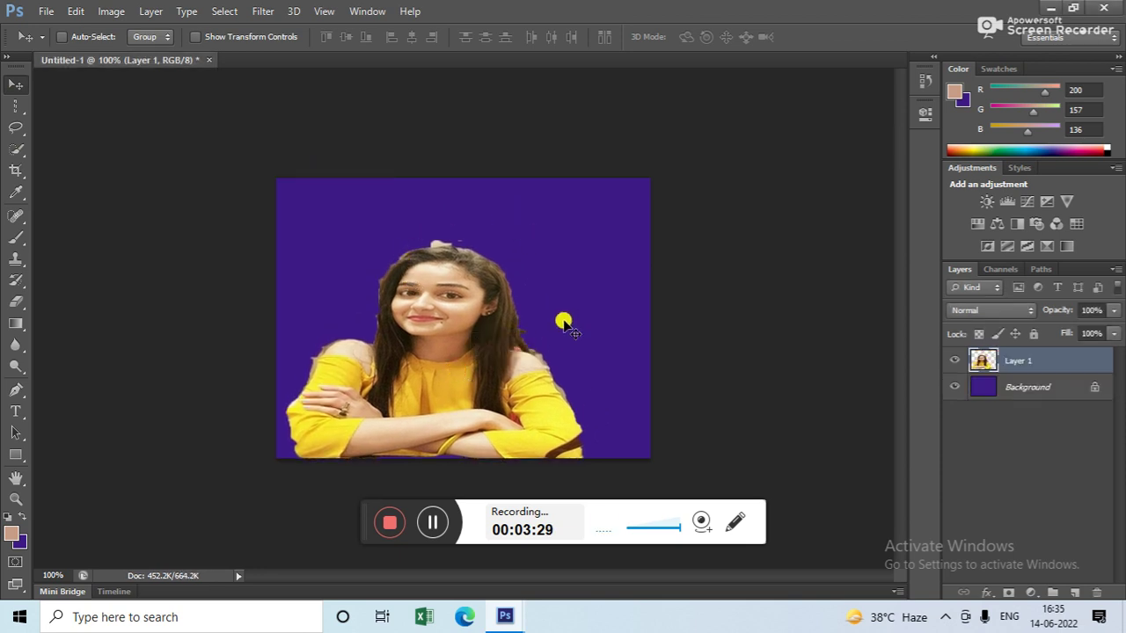